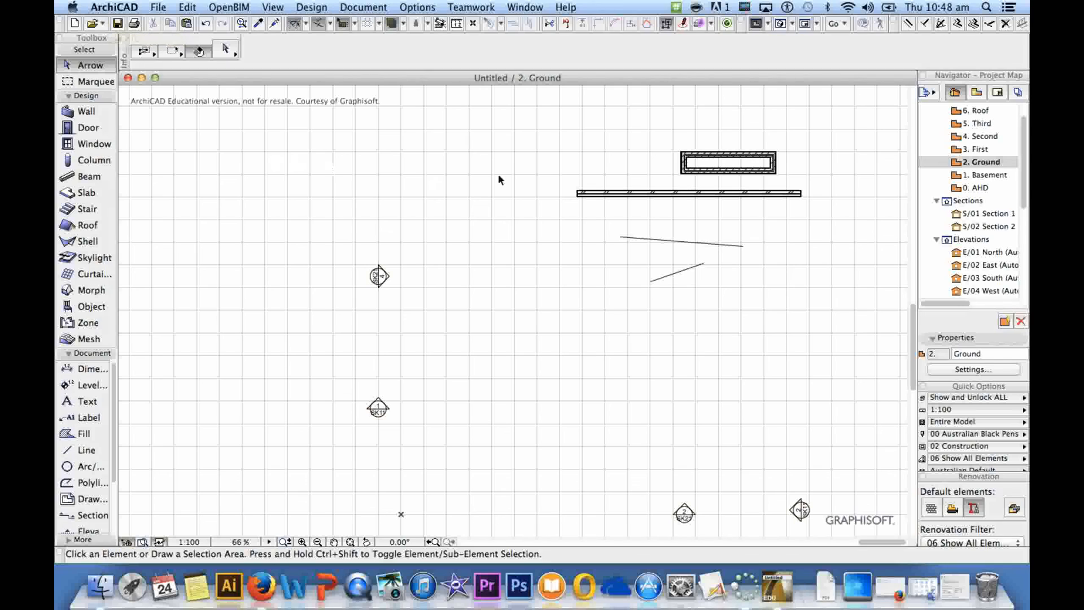
Step: Centre the drawn walls on the Ground floor plan and open the First story's plan
{"action": "mouse_move", "coordinate": [702, 148]}
{"action": "middle_mouse_down"}
{"action": "mouse_move", "coordinate": [694, 165]}
{"action": "mouse_move", "coordinate": [493, 254]}
{"action": "middle_mouse_up"}
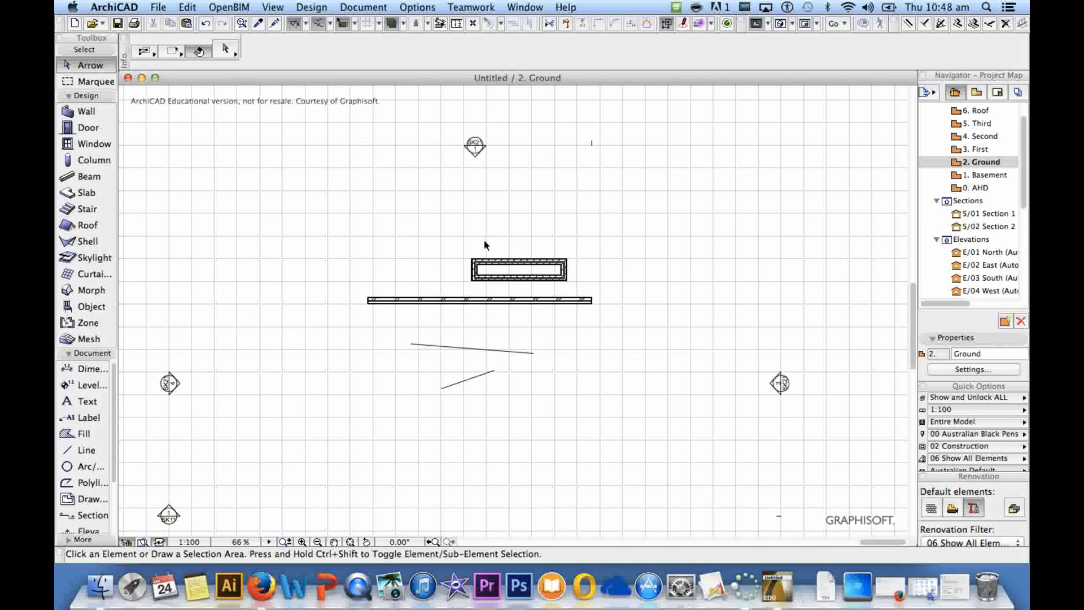
{"action": "scroll", "coordinate": [460, 308], "scroll_direction": "up", "scroll_amount": 3}
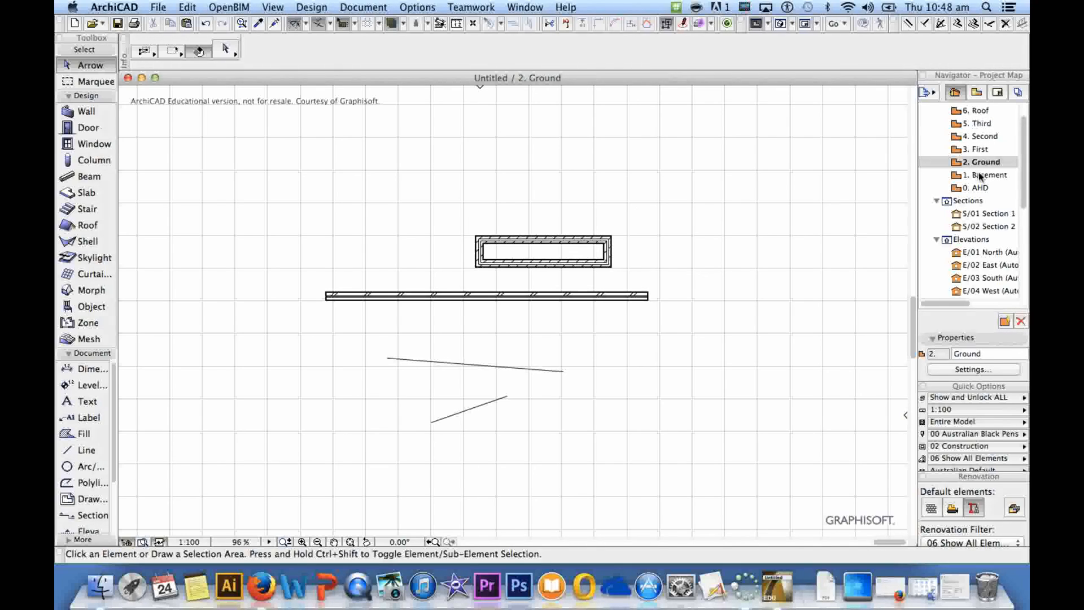
{"action": "scroll", "coordinate": [982, 186], "scroll_direction": "down", "scroll_amount": 2}
{"action": "scroll", "coordinate": [986, 187], "scroll_direction": "up", "scroll_amount": 2}
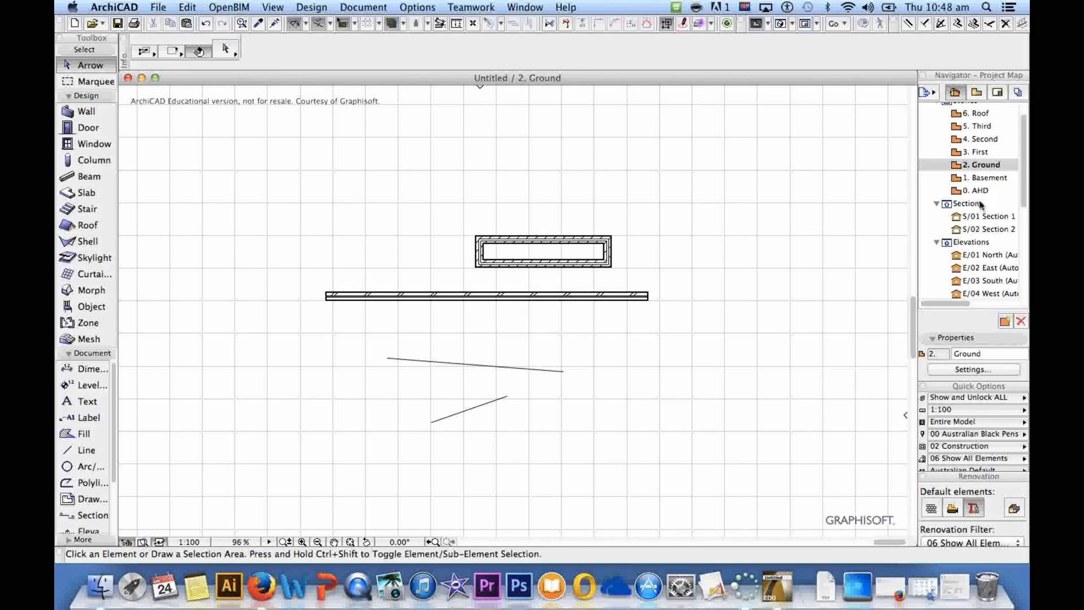
{"action": "double_click", "coordinate": [980, 152]}
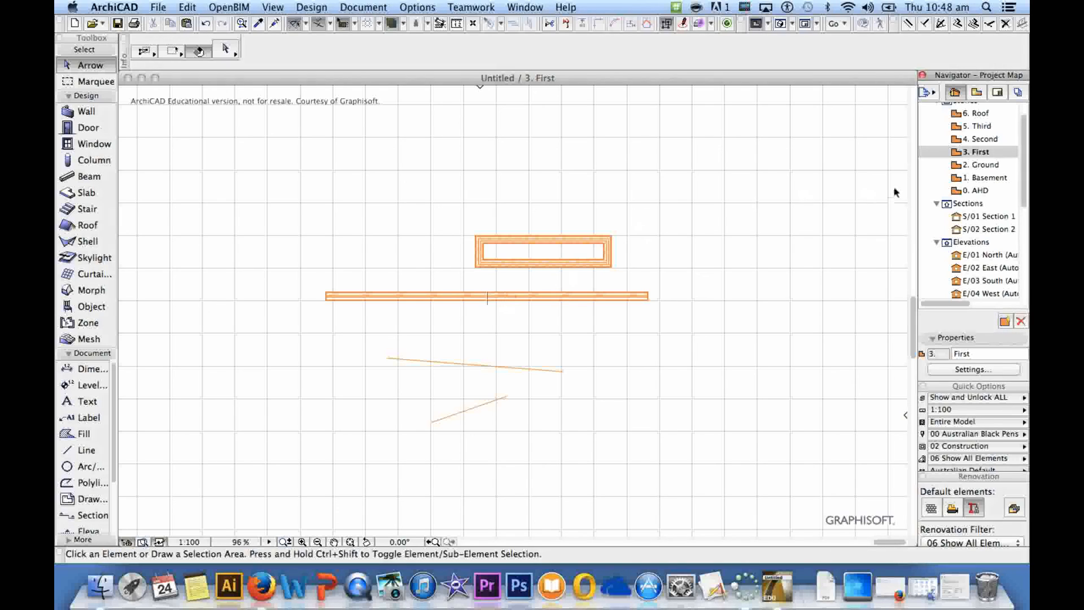
Step: Review the elevations and heights of all stories in the Story Settings, leaving them as they are
{"action": "scroll", "coordinate": [961, 155], "scroll_direction": "up", "scroll_amount": 2}
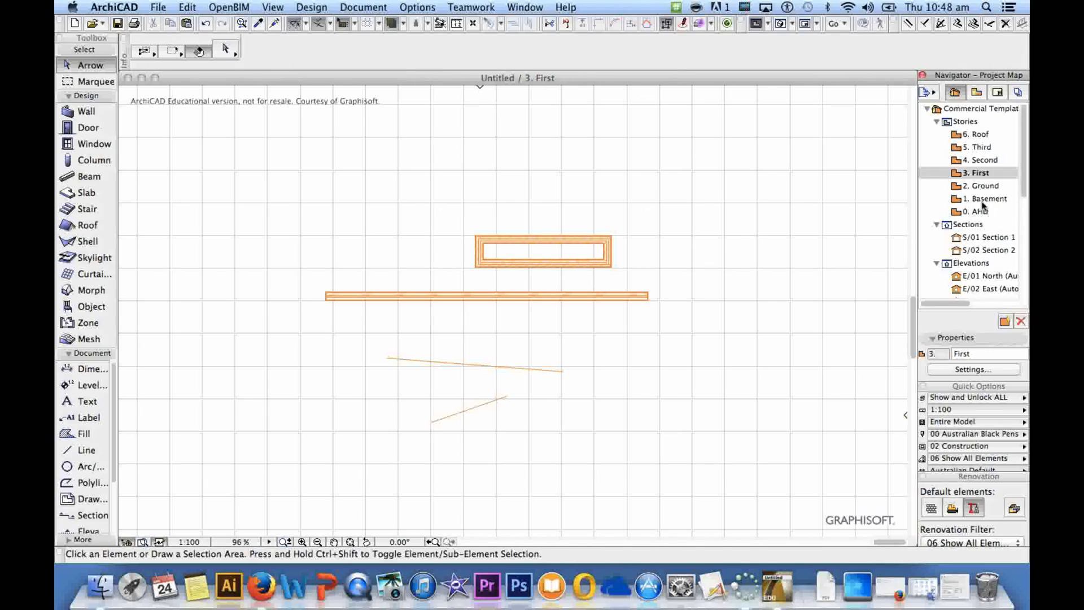
{"action": "right_click", "coordinate": [951, 122]}
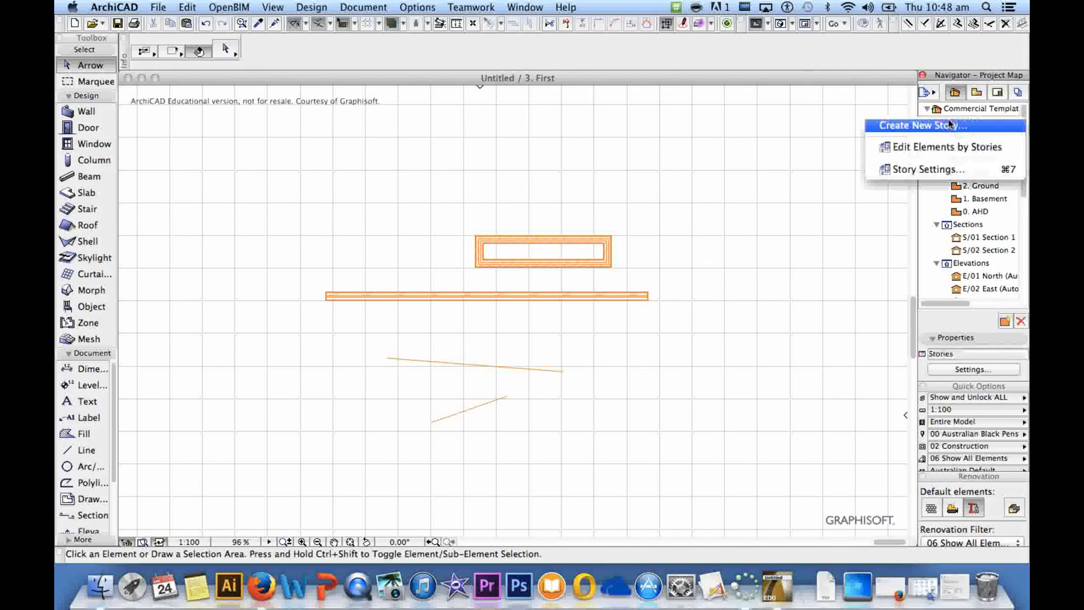
{"action": "left_click", "coordinate": [928, 170]}
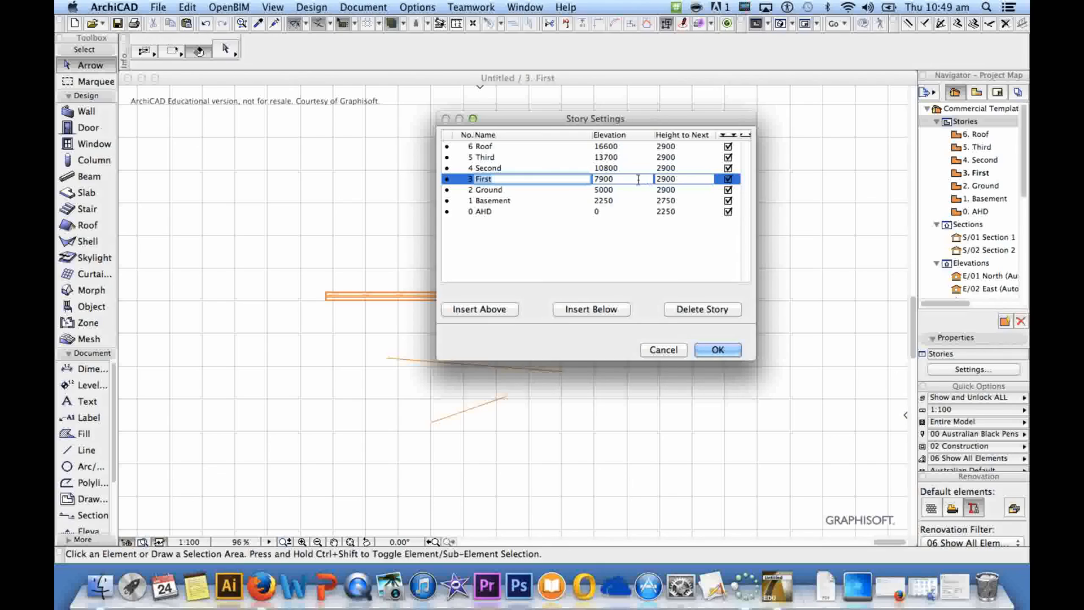
{"action": "left_click", "coordinate": [716, 350]}
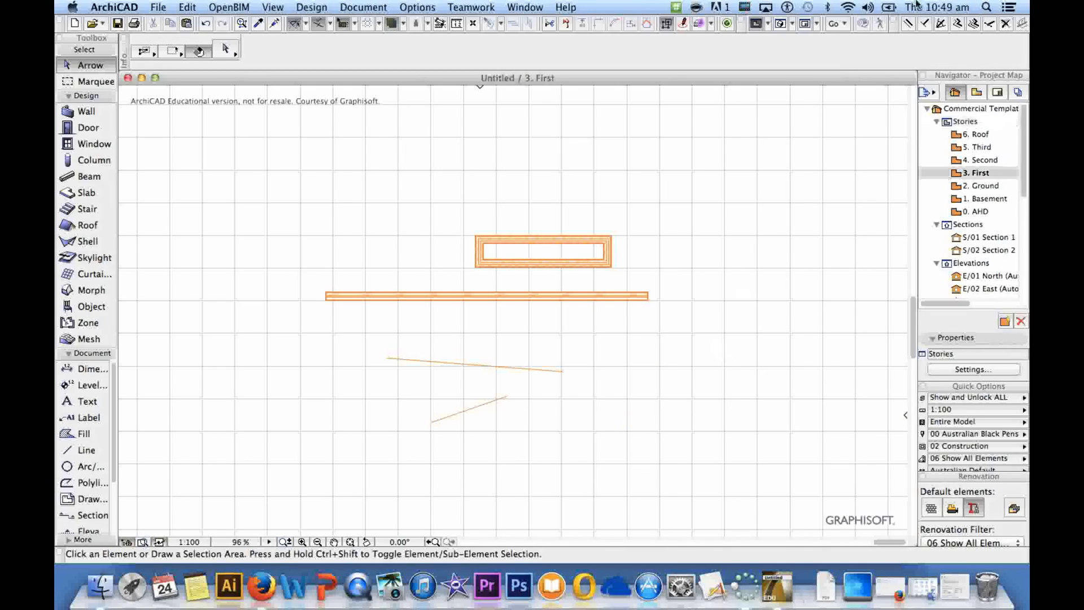
Step: Display the whole model in the 3D window, comparing the Perspective projection with Axonometry
{"action": "left_click", "coordinate": [782, 25]}
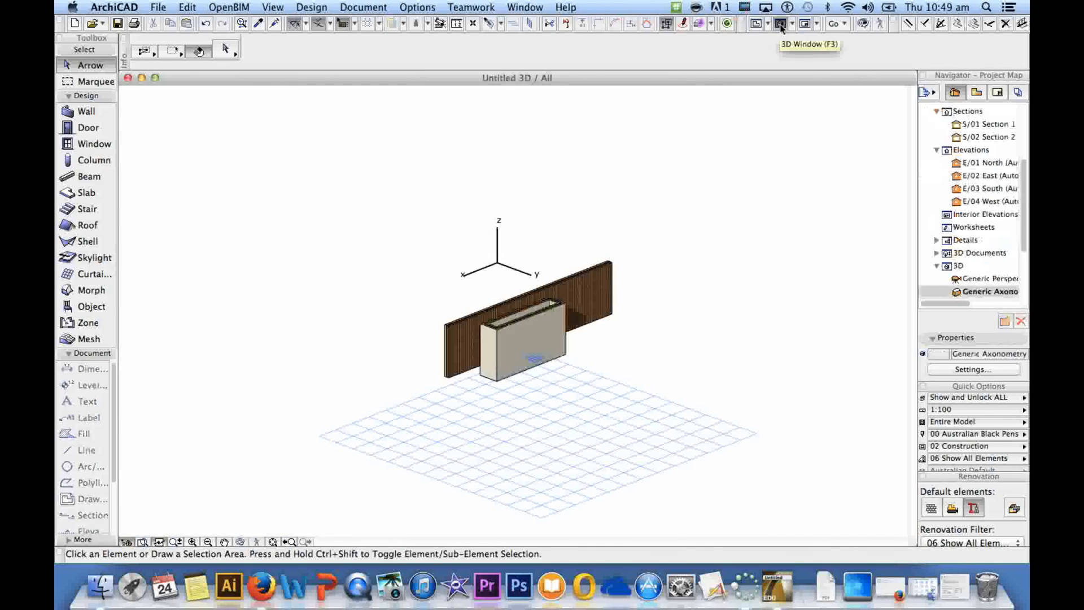
{"action": "scroll", "coordinate": [522, 336], "scroll_direction": "up", "scroll_amount": 3}
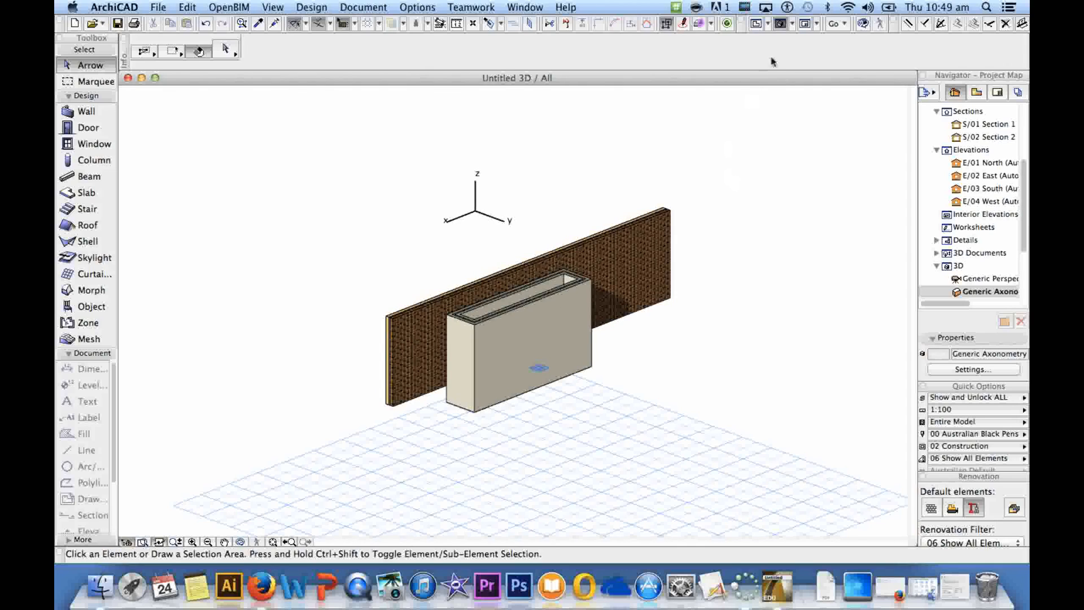
{"action": "left_click", "coordinate": [794, 24]}
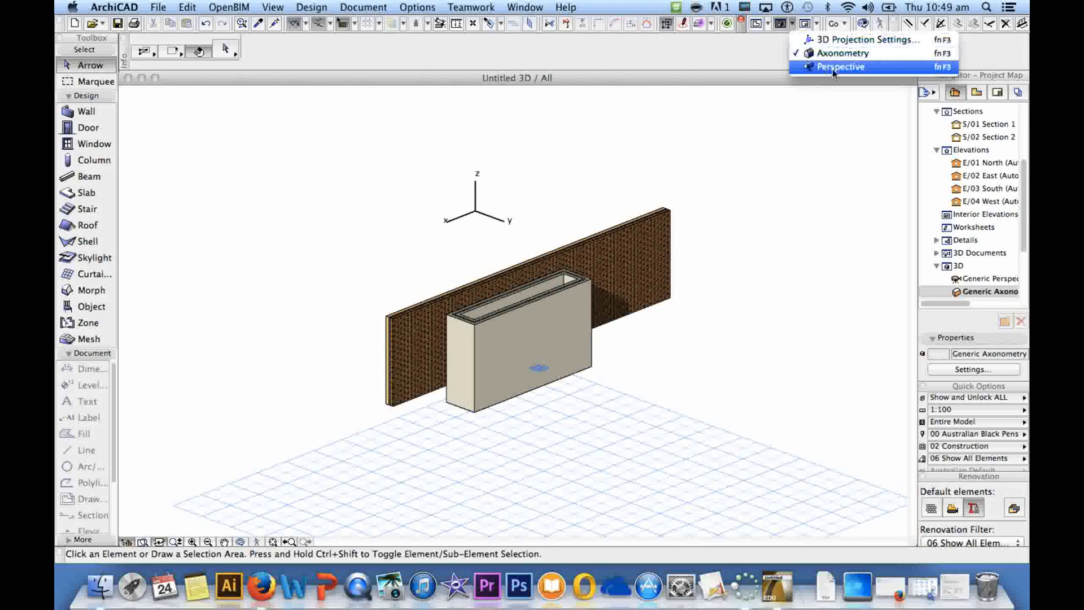
{"action": "left_click", "coordinate": [805, 67]}
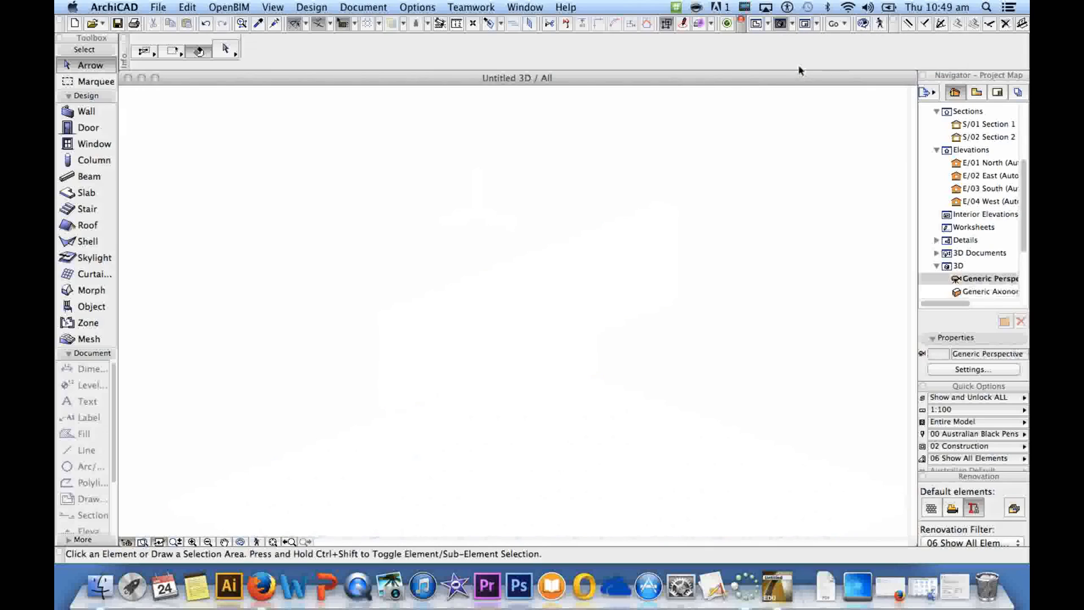
{"action": "left_click", "coordinate": [794, 25]}
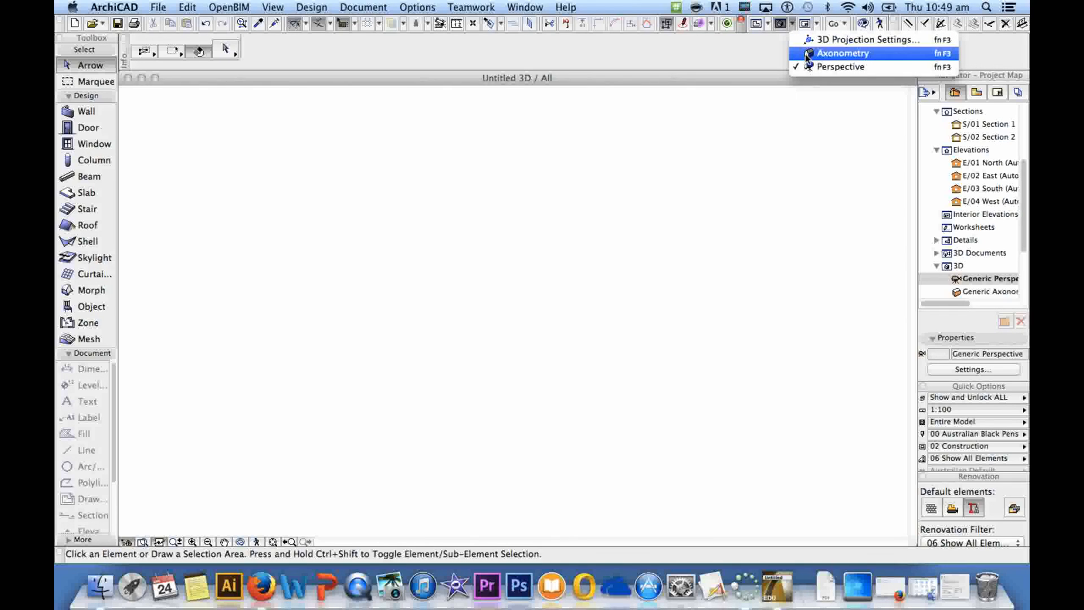
{"action": "left_click", "coordinate": [843, 53]}
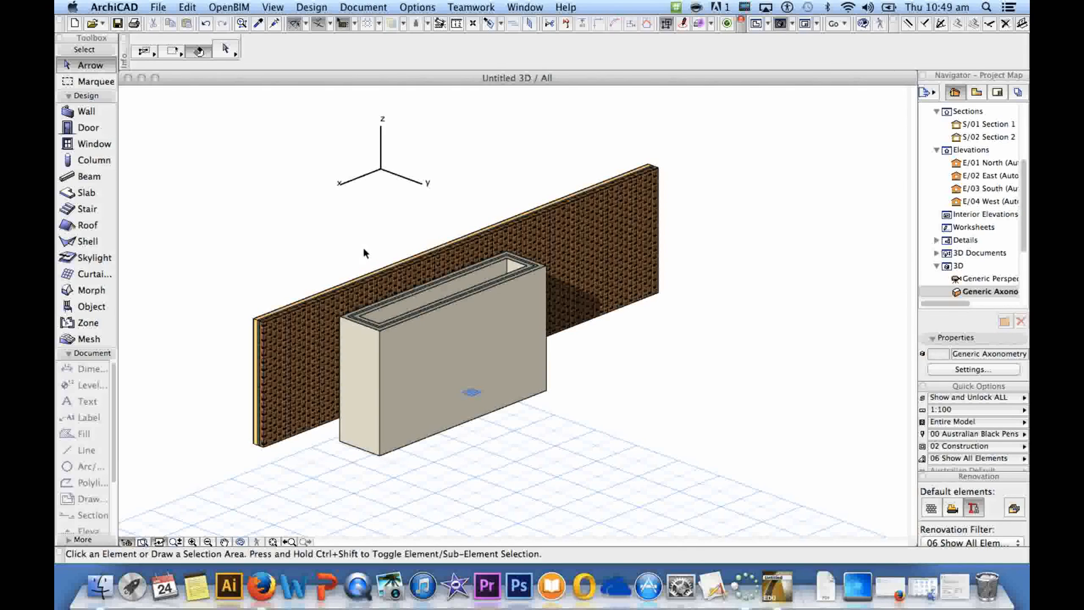
Step: Orbit the axonometric 3D view around the walls and return to the floor plan
{"action": "middle_click_drag", "start_coordinate": [364, 249], "coordinate": [406, 247], "text": "shift"}
{"action": "left_click", "coordinate": [801, 242]}
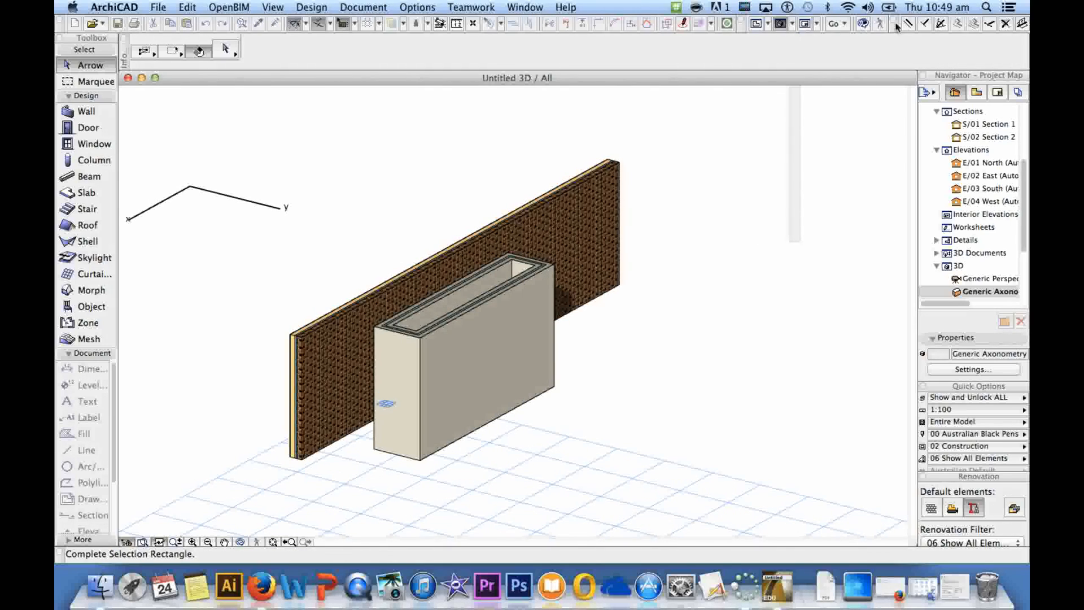
{"action": "scroll", "coordinate": [997, 226], "scroll_direction": "up", "scroll_amount": 5}
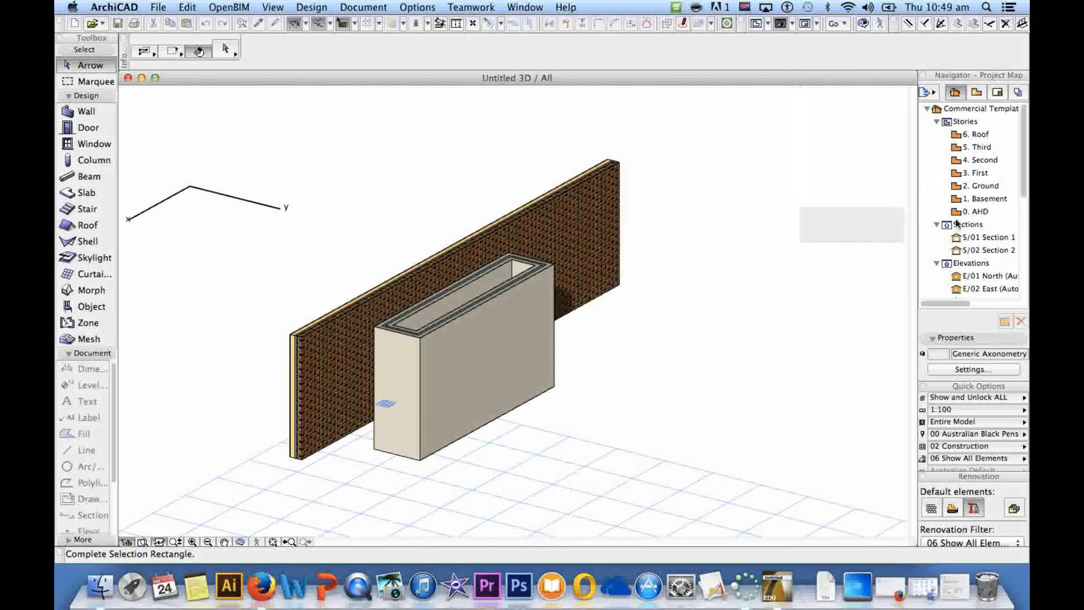
{"action": "left_click", "coordinate": [756, 23]}
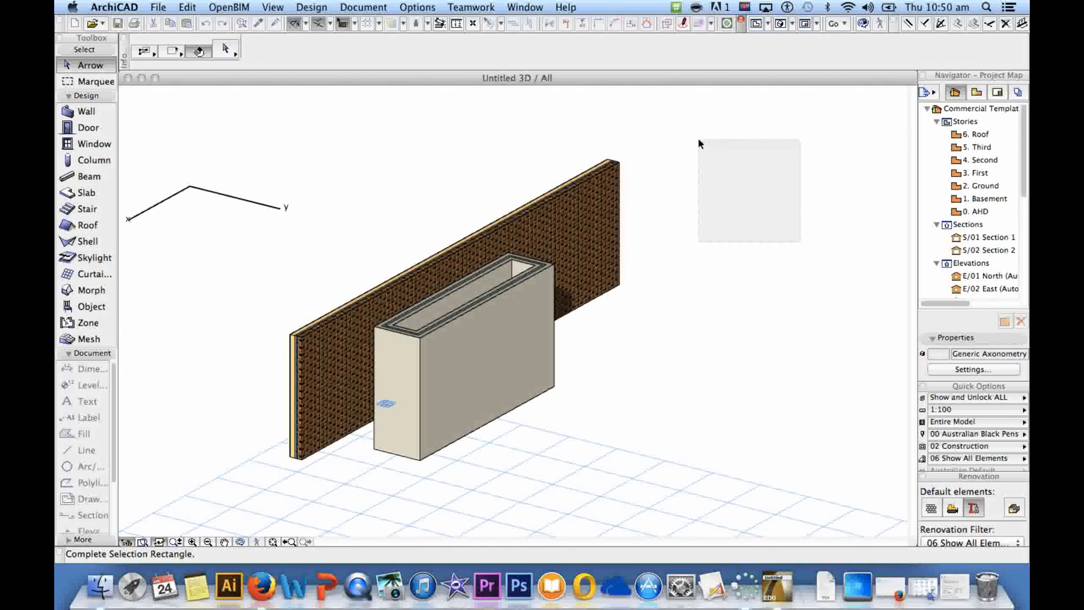
{"action": "left_click", "coordinate": [699, 143]}
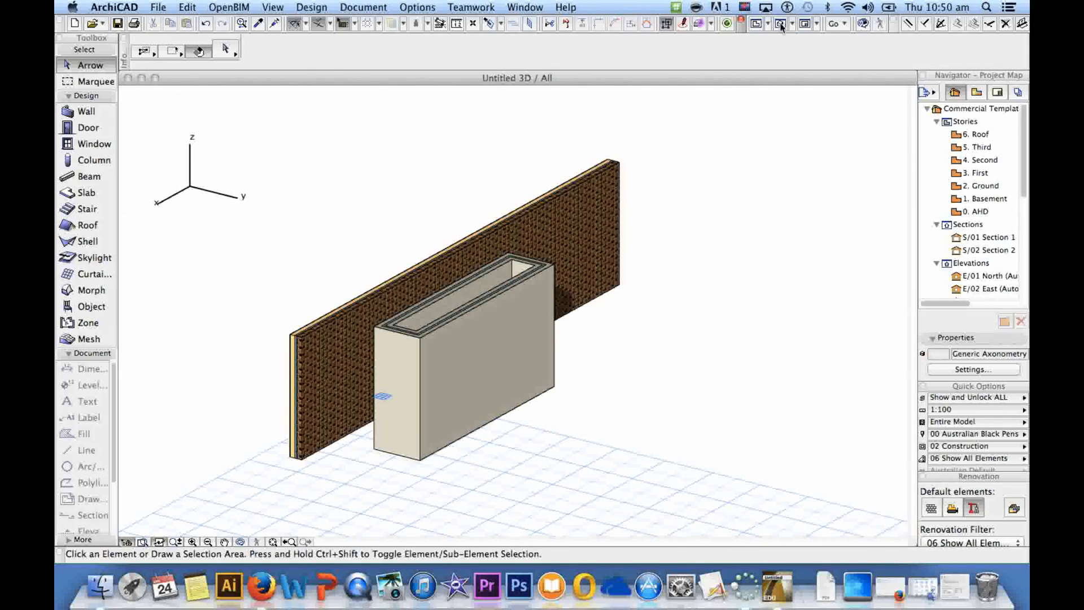
{"action": "left_click", "coordinate": [782, 25]}
{"action": "left_click", "coordinate": [819, 50]}
{"action": "left_click", "coordinate": [756, 25]}
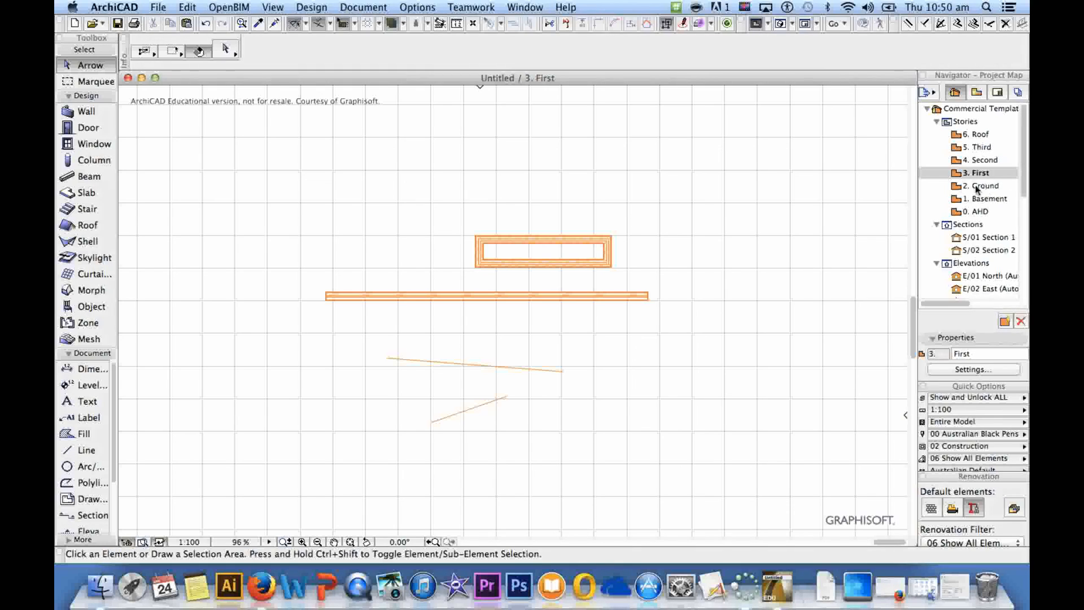
Step: Compare the Ground and Third story plans, finishing on the Ground story
{"action": "double_click", "coordinate": [957, 187]}
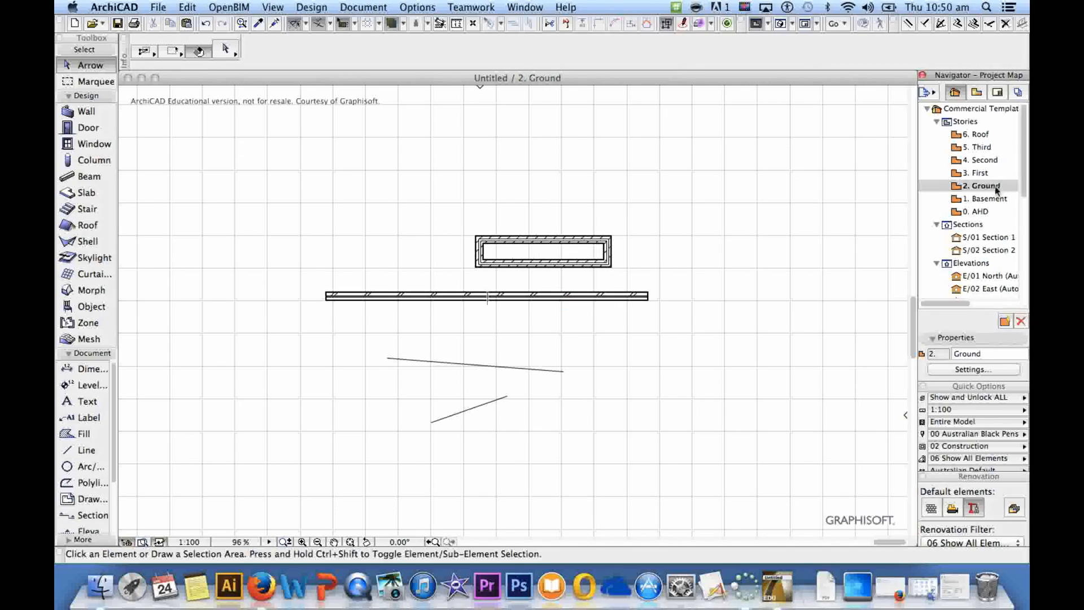
{"action": "double_click", "coordinate": [981, 147]}
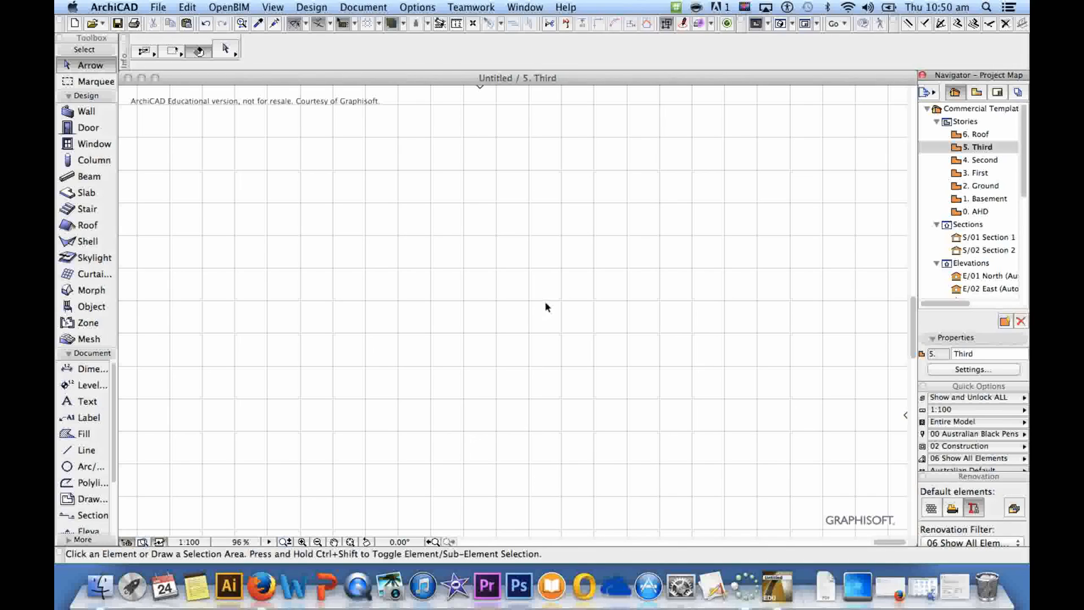
{"action": "left_click", "coordinate": [958, 187]}
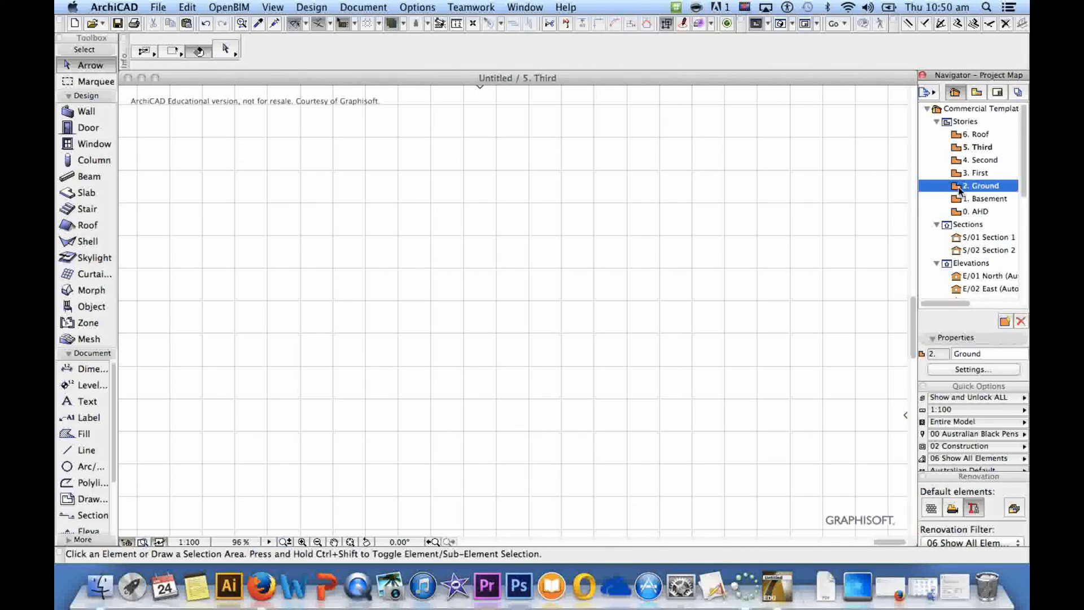
{"action": "double_click", "coordinate": [959, 187]}
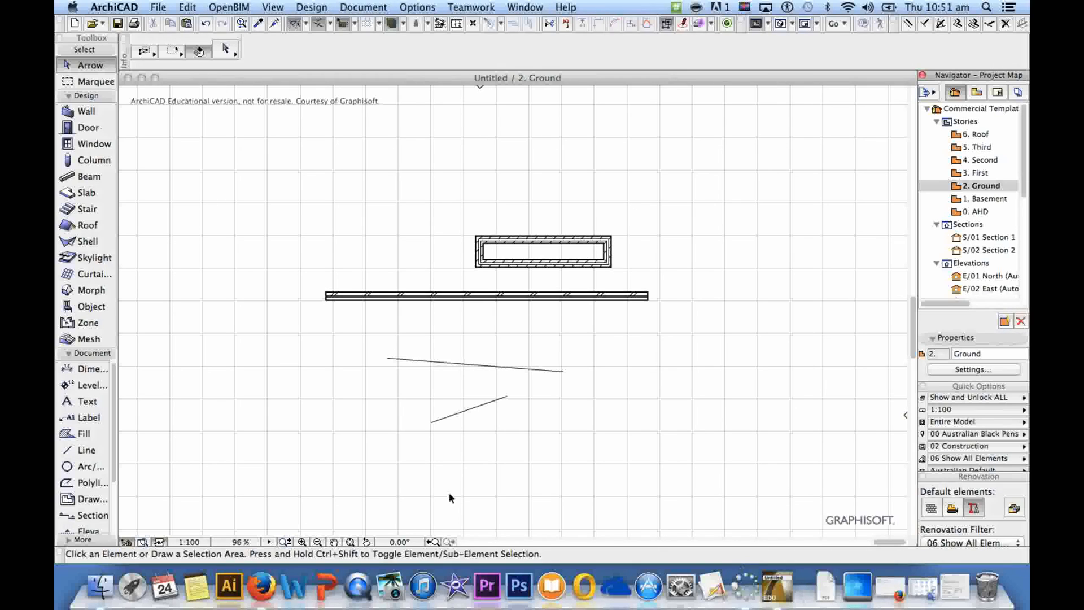
Step: Examine the rectangular wall enclosure and the long straight wall on the Ground plan at different zoom levels
{"action": "mouse_move", "coordinate": [502, 317]}
{"action": "middle_mouse_down"}
{"action": "mouse_move", "coordinate": [593, 315]}
{"action": "mouse_move", "coordinate": [474, 321]}
{"action": "mouse_move", "coordinate": [615, 395]}
{"action": "mouse_move", "coordinate": [511, 371]}
{"action": "mouse_move", "coordinate": [493, 376]}
{"action": "mouse_move", "coordinate": [496, 387]}
{"action": "mouse_move", "coordinate": [682, 378]}
{"action": "mouse_move", "coordinate": [452, 303]}
{"action": "mouse_move", "coordinate": [674, 502]}
{"action": "mouse_move", "coordinate": [554, 296]}
{"action": "mouse_move", "coordinate": [467, 380]}
{"action": "mouse_move", "coordinate": [478, 366]}
{"action": "middle_mouse_up"}
{"action": "scroll", "coordinate": [477, 366], "scroll_direction": "up", "scroll_amount": 3}
{"action": "scroll", "coordinate": [479, 363], "scroll_direction": "down", "scroll_amount": 4}
{"action": "scroll", "coordinate": [480, 362], "scroll_direction": "up", "scroll_amount": 5}
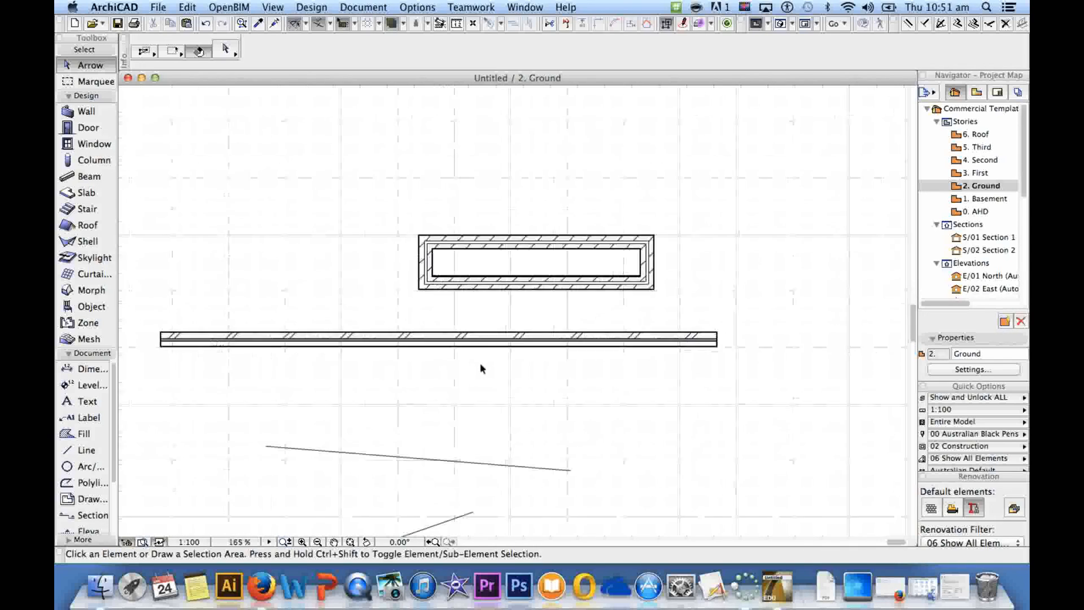
{"action": "scroll", "coordinate": [480, 364], "scroll_direction": "down", "scroll_amount": 1}
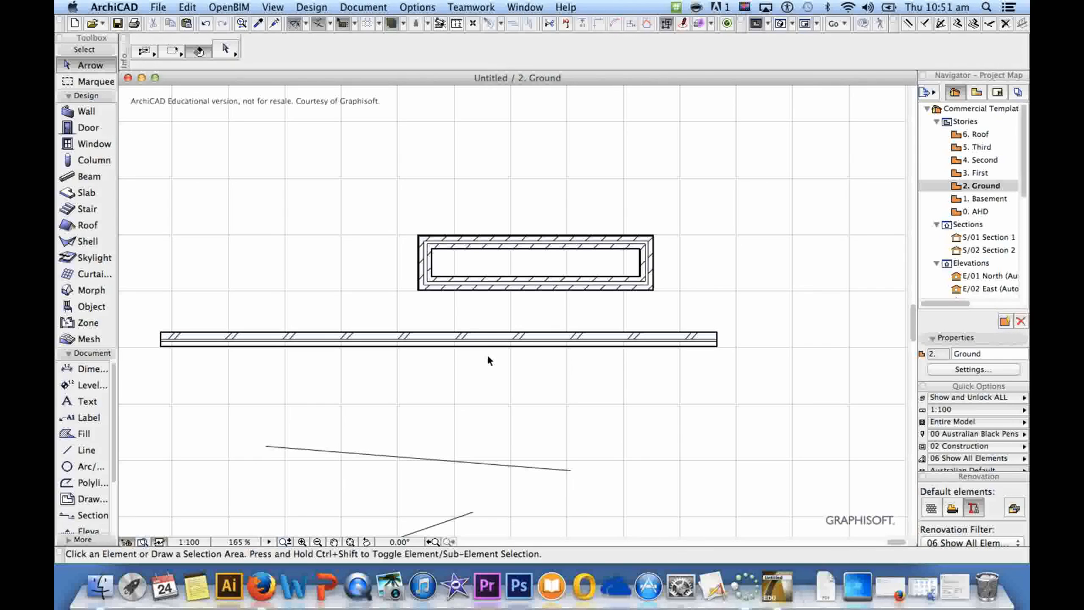
{"action": "scroll", "coordinate": [489, 362], "scroll_direction": "down", "scroll_amount": 1}
{"action": "scroll", "coordinate": [491, 364], "scroll_direction": "up", "scroll_amount": 5}
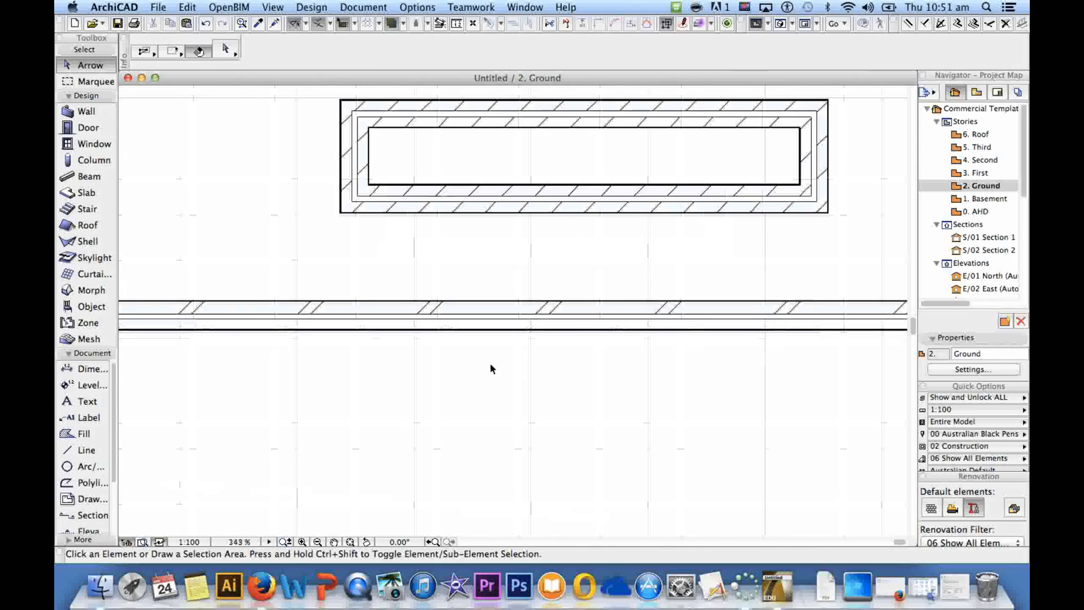
{"action": "scroll", "coordinate": [489, 363], "scroll_direction": "down", "scroll_amount": 4}
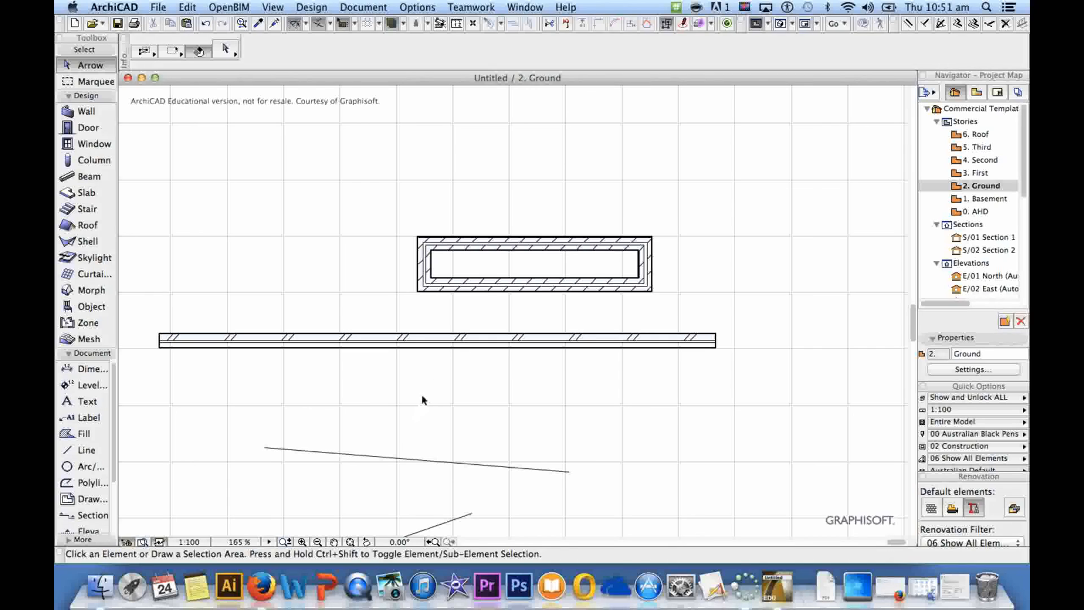
Step: Draw a horizontal 2D line between the long straight wall and the sloping line on the Ground plan
{"action": "left_click", "coordinate": [71, 452]}
{"action": "left_click", "coordinate": [381, 398]}
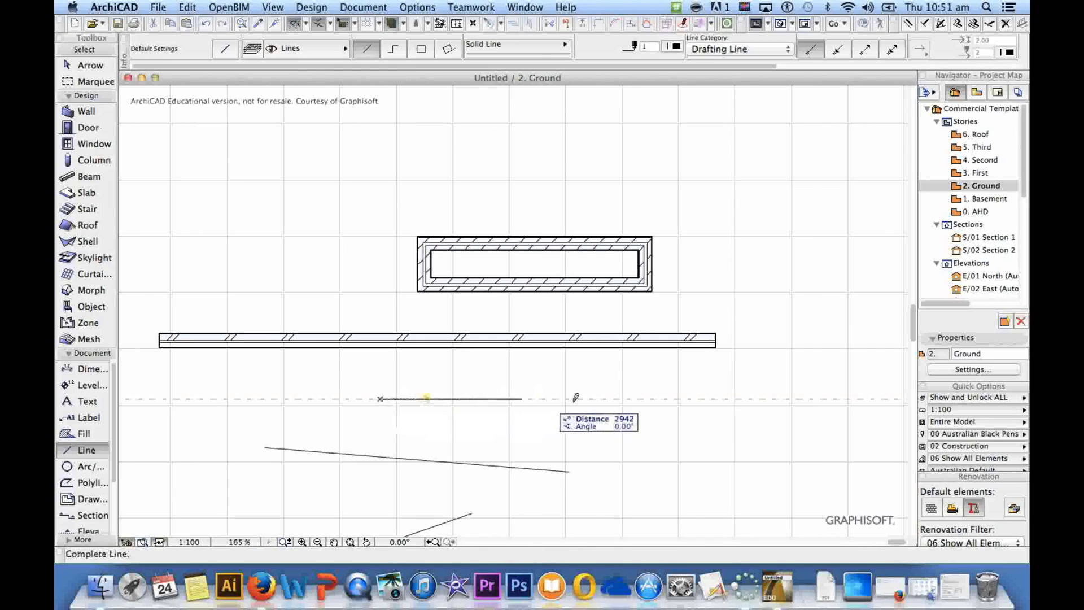
{"action": "left_click", "coordinate": [595, 399]}
{"action": "key", "text": "Escape"}
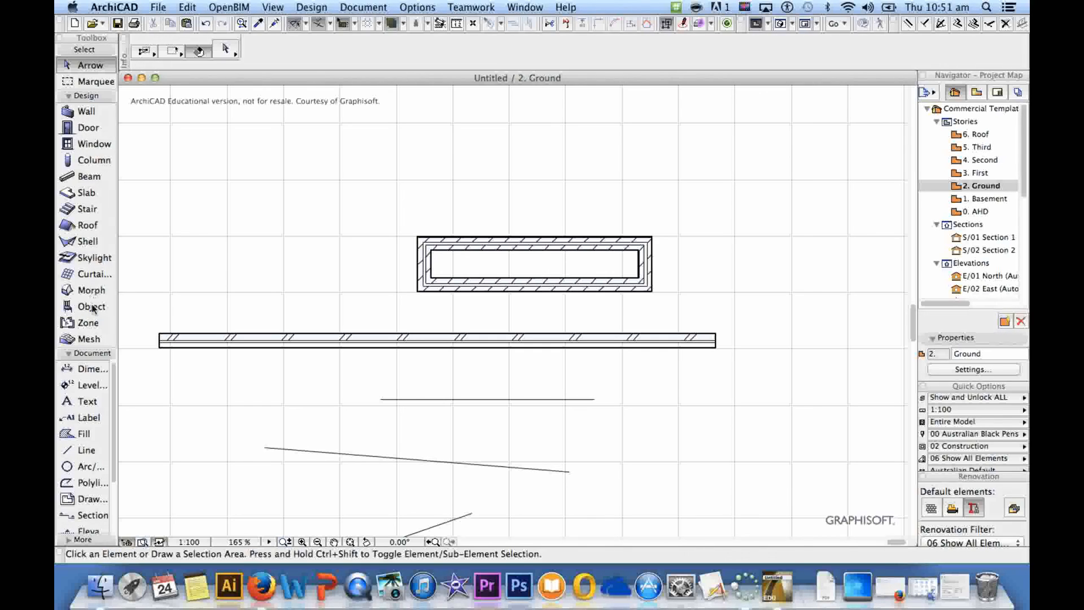
Step: Look through the default options of the Door, Window, Beam, Slab, Stair, Shell and Skylight tools
{"action": "left_click", "coordinate": [85, 127]}
{"action": "left_click", "coordinate": [88, 148]}
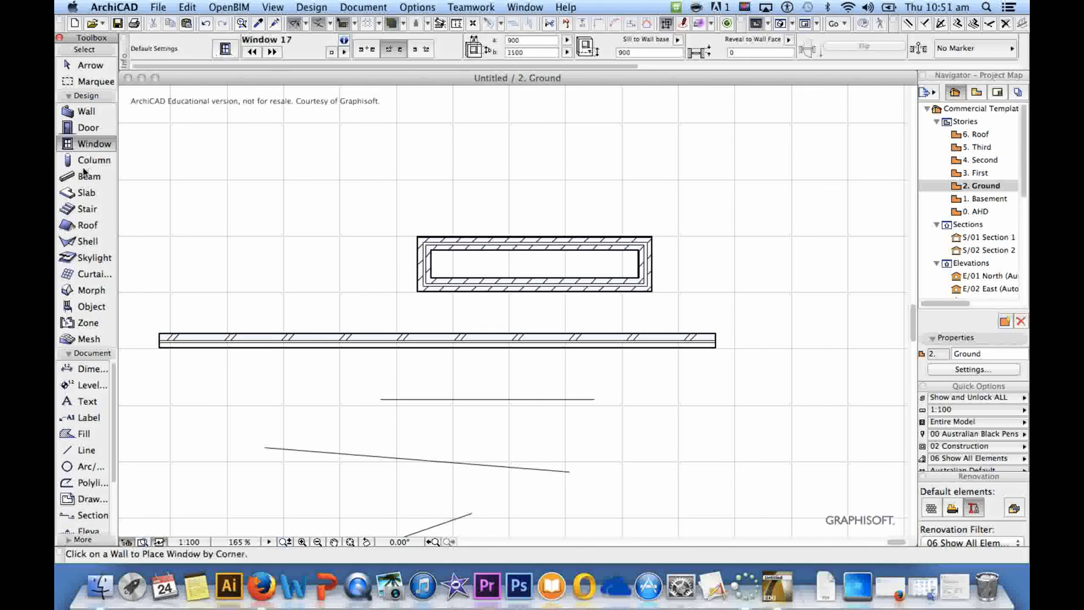
{"action": "left_click", "coordinate": [87, 176]}
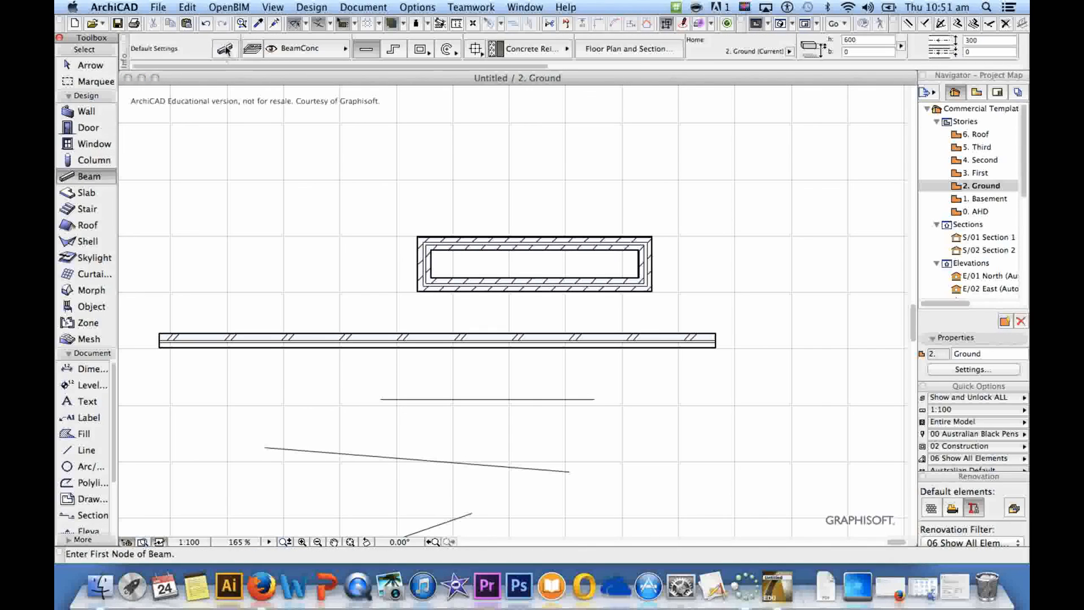
{"action": "left_click", "coordinate": [85, 195]}
{"action": "left_click", "coordinate": [85, 209]}
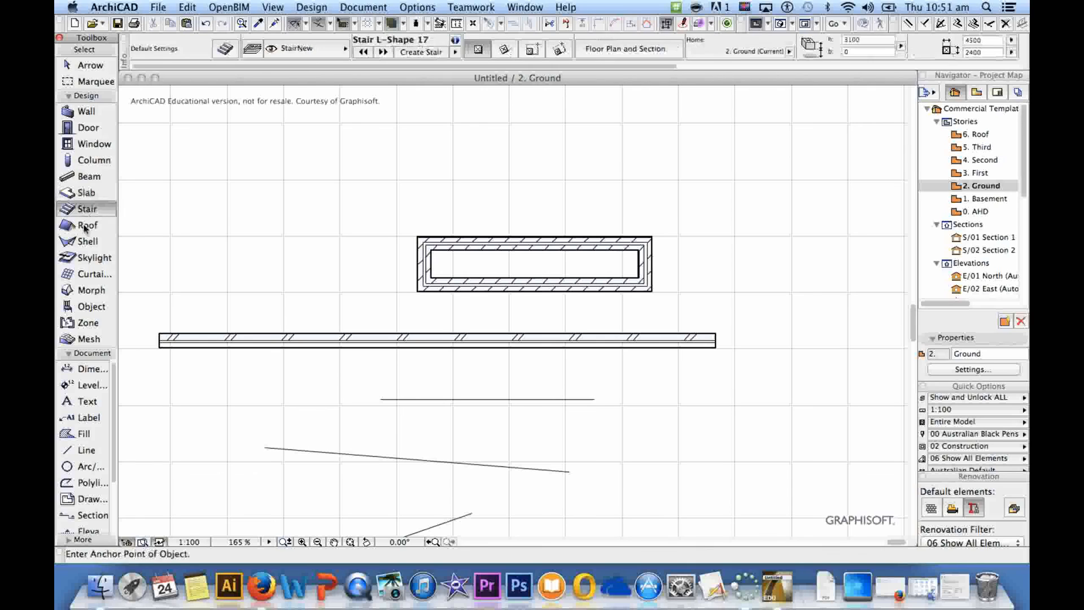
{"action": "left_click", "coordinate": [85, 242]}
{"action": "left_click", "coordinate": [86, 258]}
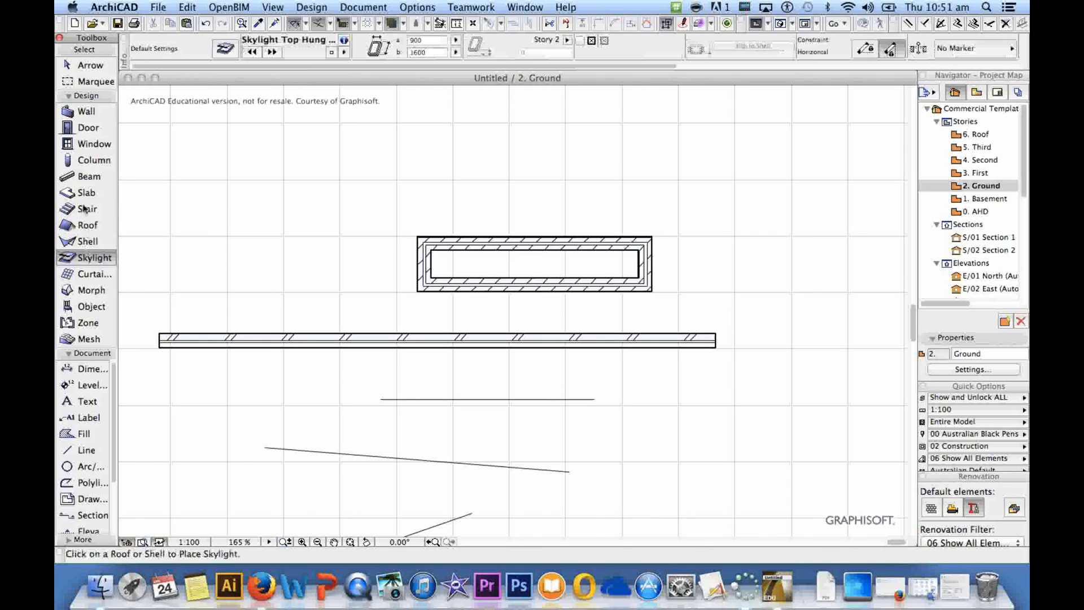
Step: Review the Beam tool's full default settings without changing them, and look at the Slab tool's default options
{"action": "left_click", "coordinate": [88, 176]}
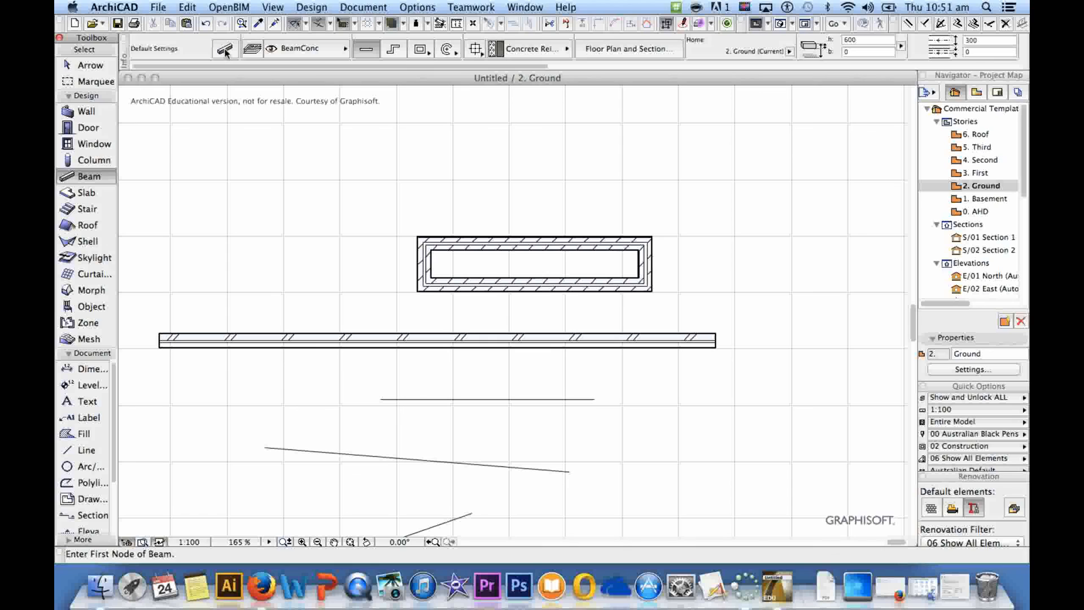
{"action": "left_click", "coordinate": [225, 50]}
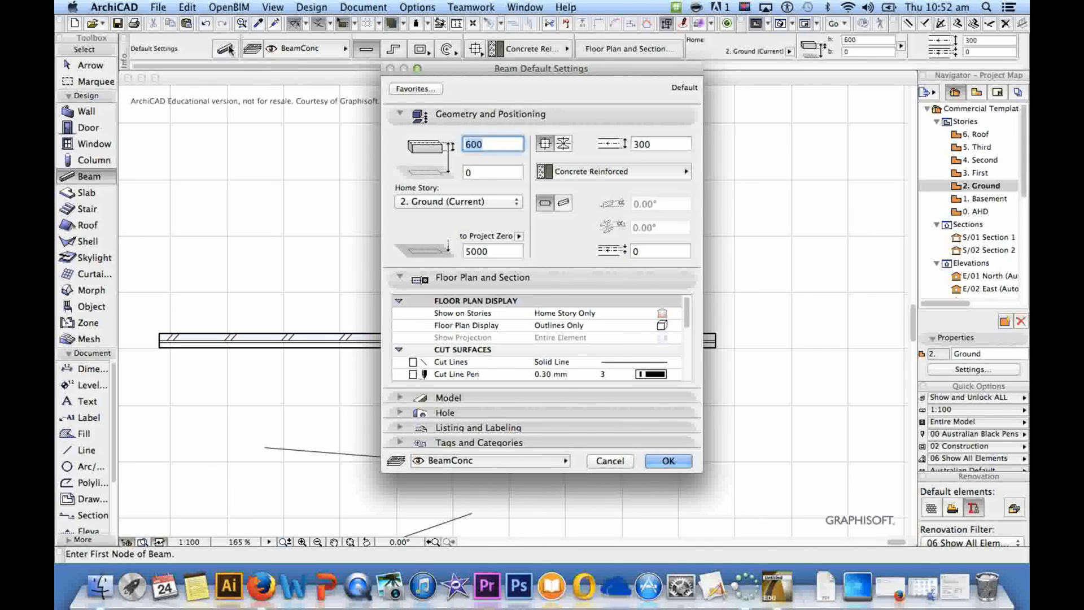
{"action": "left_click", "coordinate": [668, 461]}
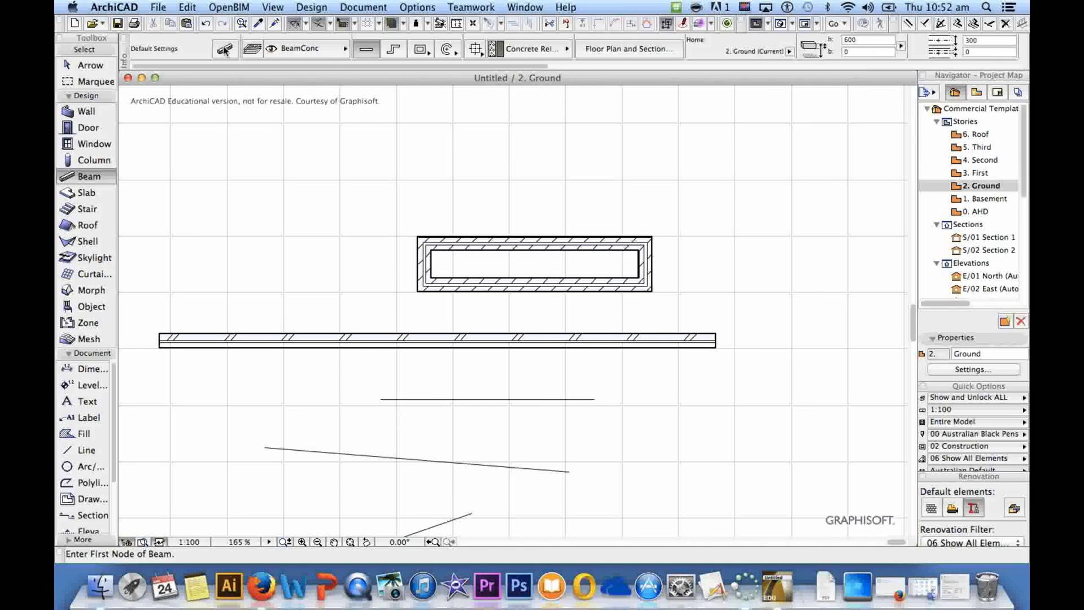
{"action": "left_click", "coordinate": [81, 194]}
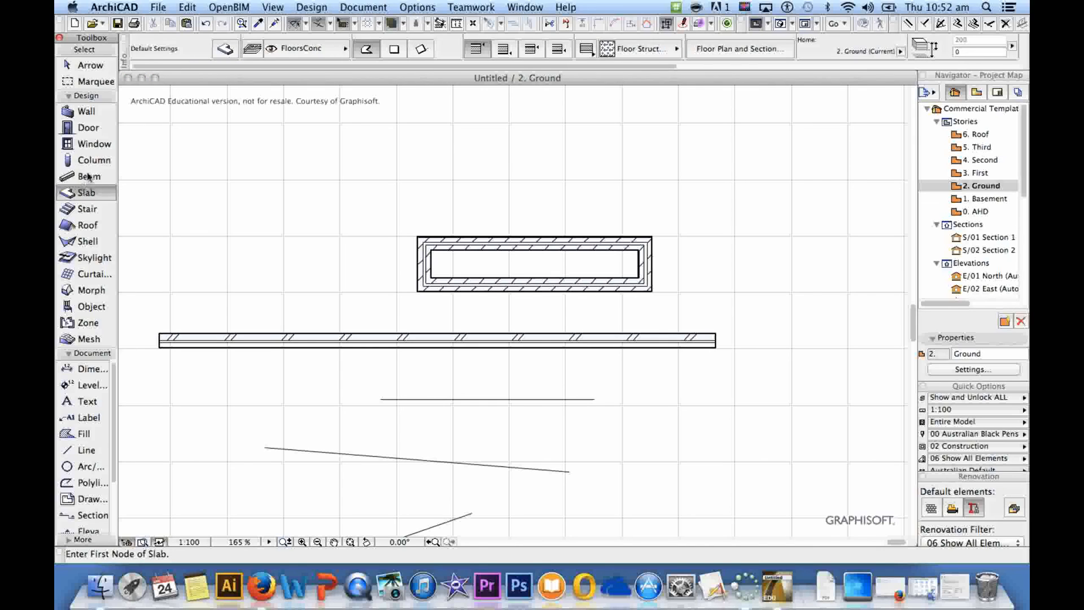
Step: Switch the Wall tool's geometry method from rectangular to single straight wall, and finally to the chained PolyWall method
{"action": "left_click", "coordinate": [86, 112]}
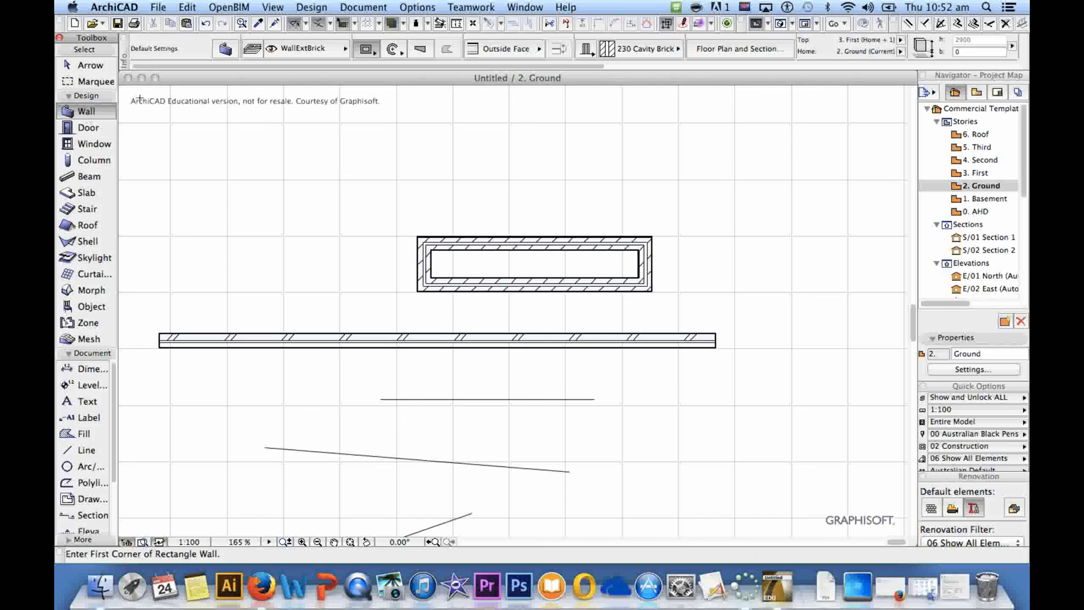
{"action": "left_click", "coordinate": [375, 53]}
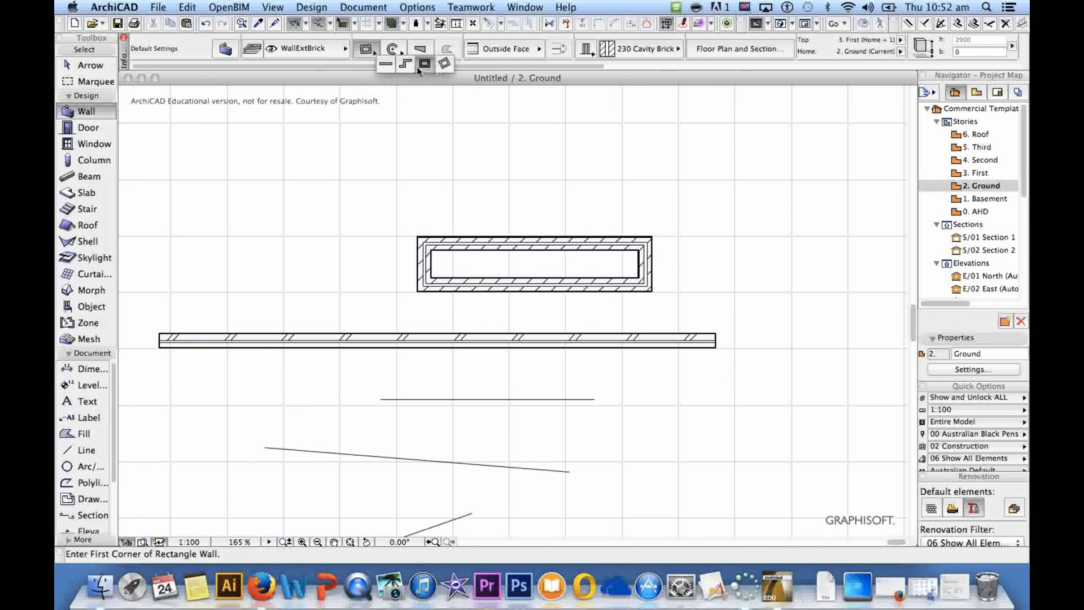
{"action": "left_click", "coordinate": [390, 66]}
{"action": "left_click", "coordinate": [389, 66]}
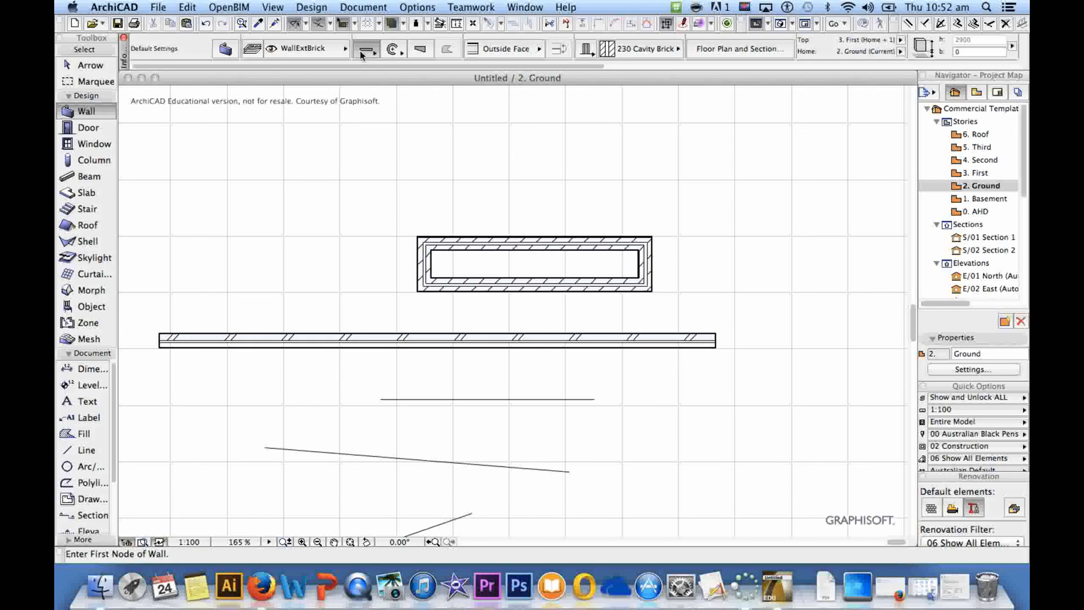
{"action": "left_click", "coordinate": [377, 55]}
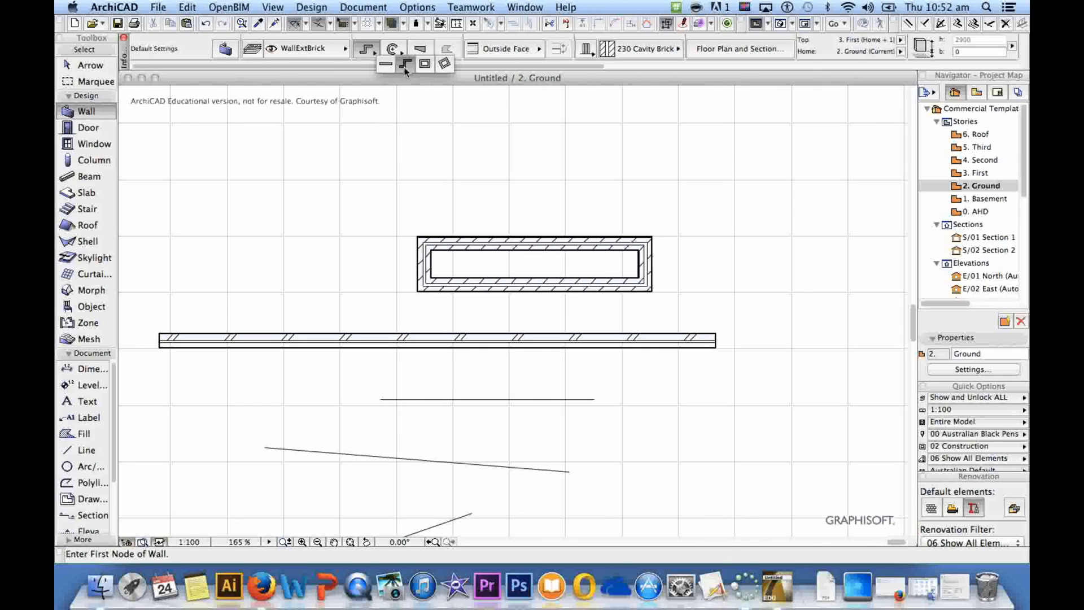
{"action": "left_click", "coordinate": [404, 66]}
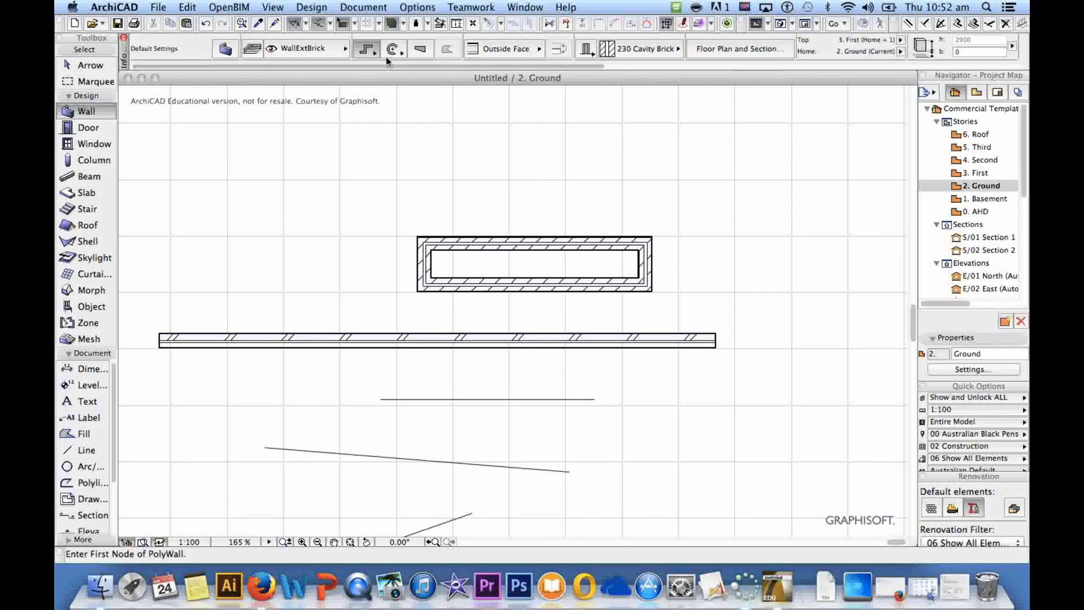